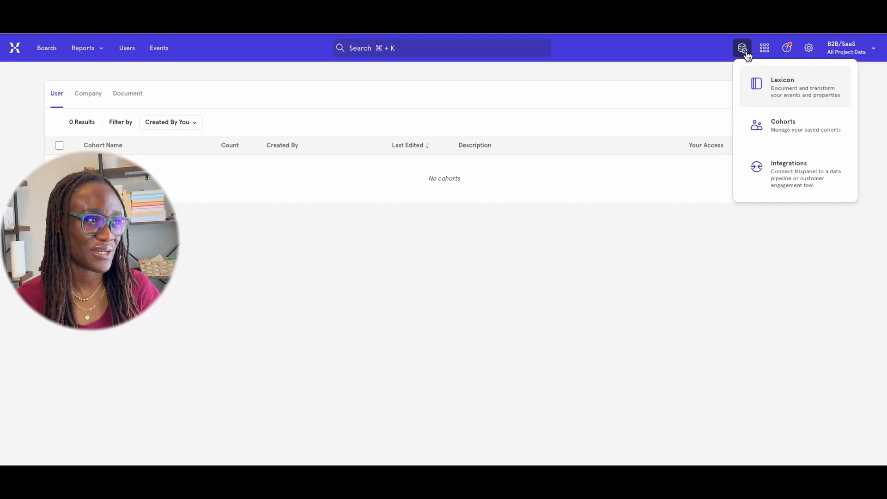
Start a new user cohort from the saved cohorts page and name it Cohort Dashboard
{"action": "left_click", "coordinate": [799, 126]}
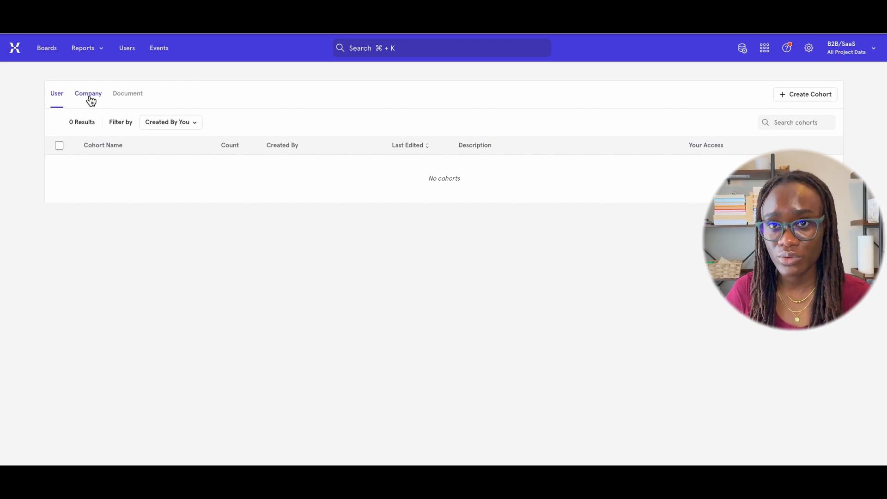
{"action": "left_click", "coordinate": [132, 99]}
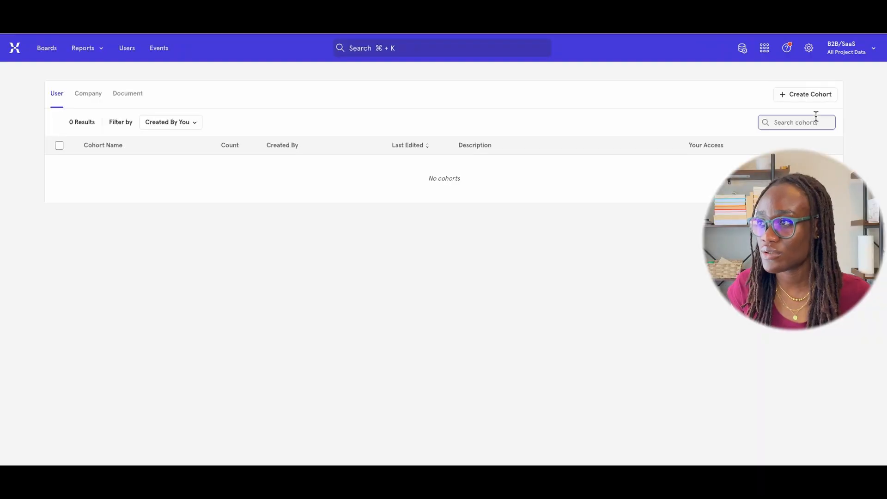
{"action": "left_click", "coordinate": [809, 94]}
{"action": "left_click", "coordinate": [157, 227]}
{"action": "type", "text": "Cohort Dashboard"}
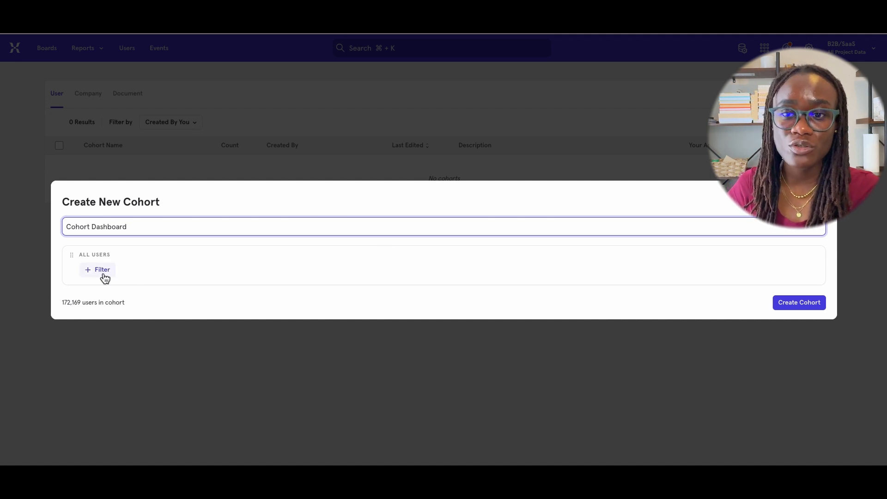
Add a filter for users who did the view dashboard event and review the available comparison operators
{"action": "left_click", "coordinate": [102, 270]}
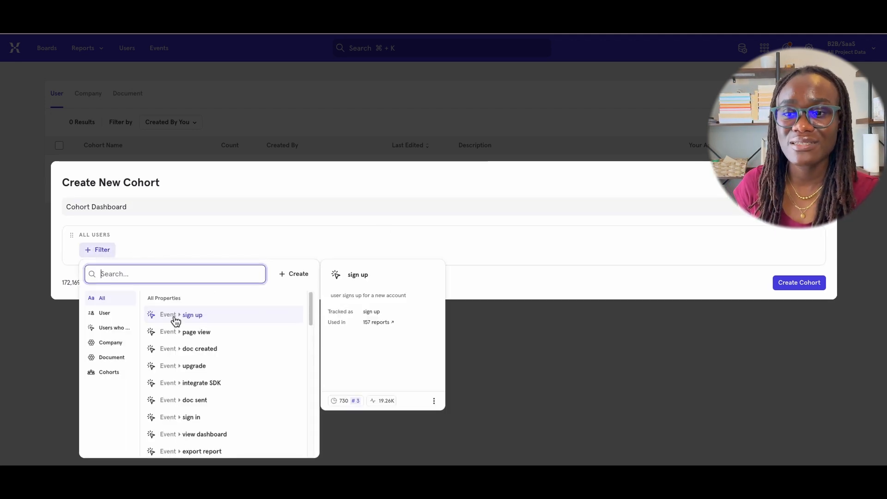
{"action": "left_click", "coordinate": [204, 434]}
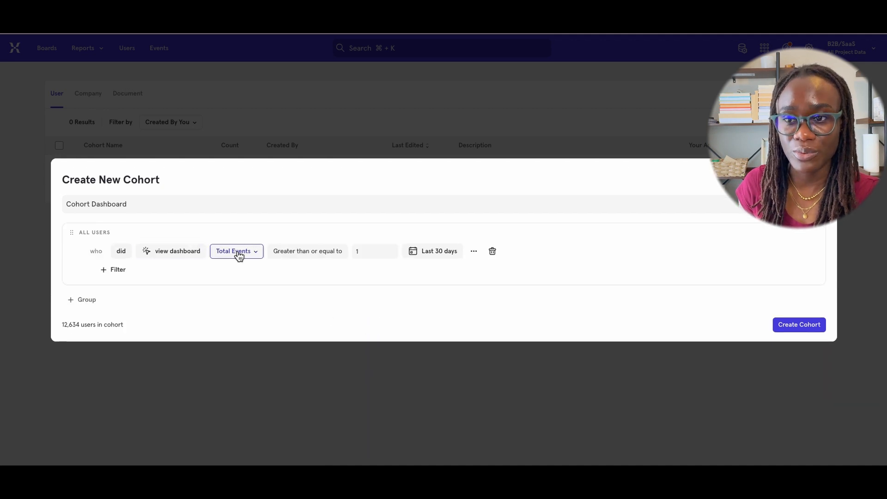
{"action": "left_click", "coordinate": [307, 254]}
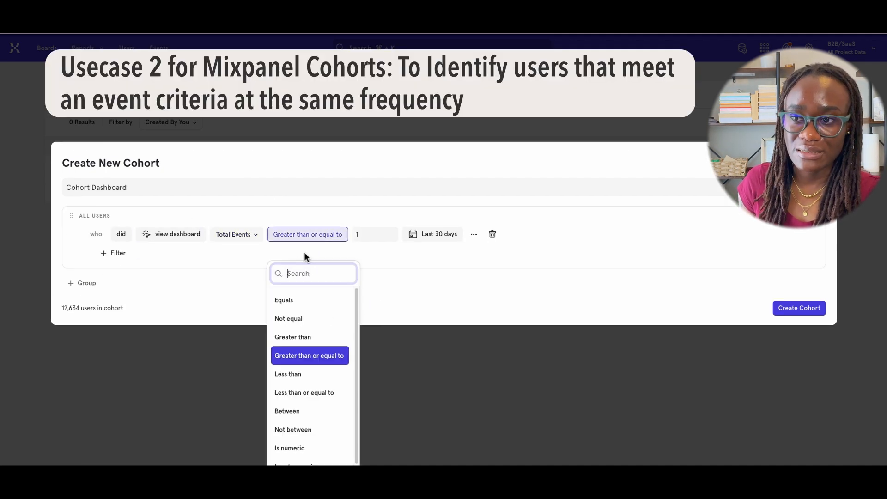
{"action": "scroll", "coordinate": [313, 406], "scroll_direction": "down", "scroll_amount": 1}
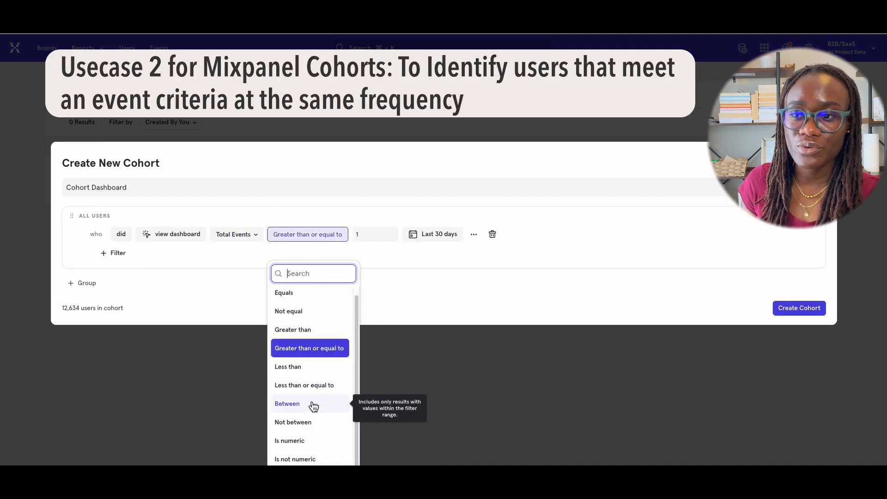
{"action": "scroll", "coordinate": [310, 308], "scroll_direction": "up", "scroll_amount": 1}
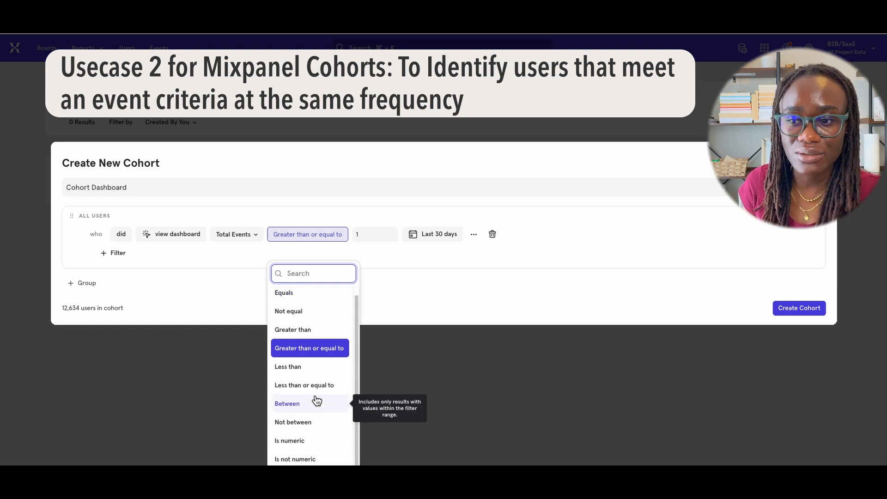
{"action": "scroll", "coordinate": [304, 434], "scroll_direction": "down", "scroll_amount": 1}
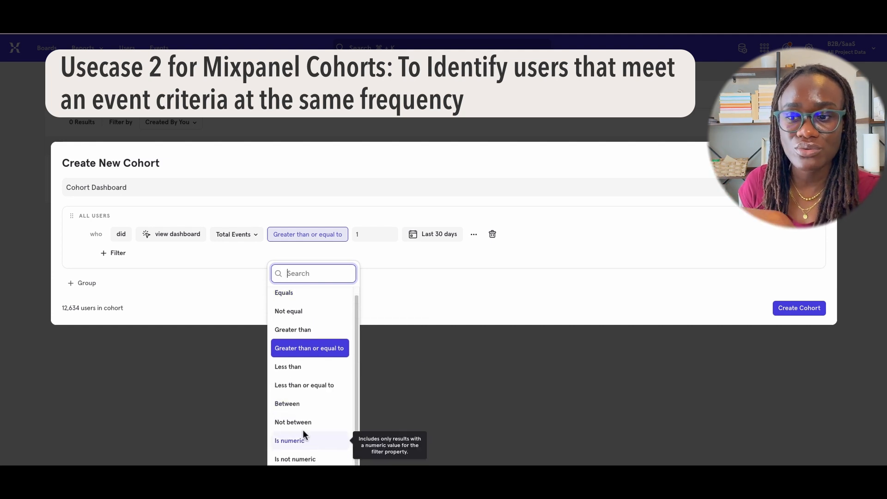
{"action": "left_click", "coordinate": [408, 300]}
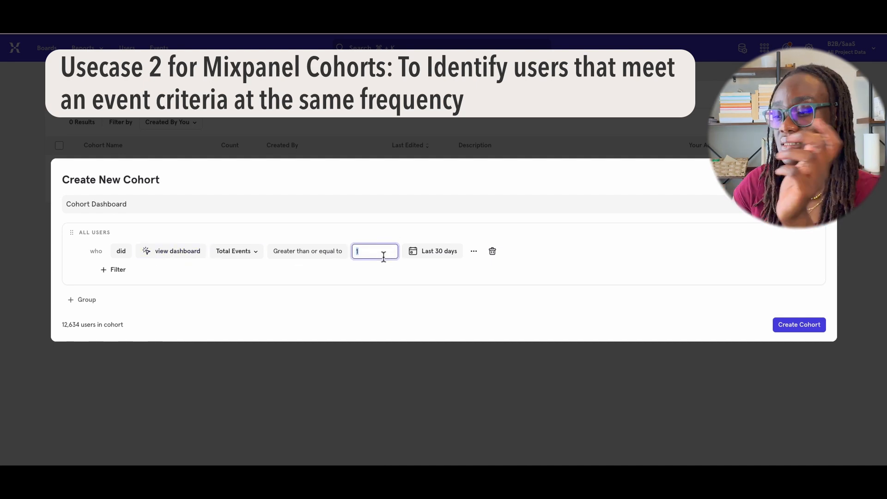
Require 7 or more view dashboard events in the last 7 days and create the cohort
{"action": "left_click", "coordinate": [452, 253]}
{"action": "type", "text": "7"}
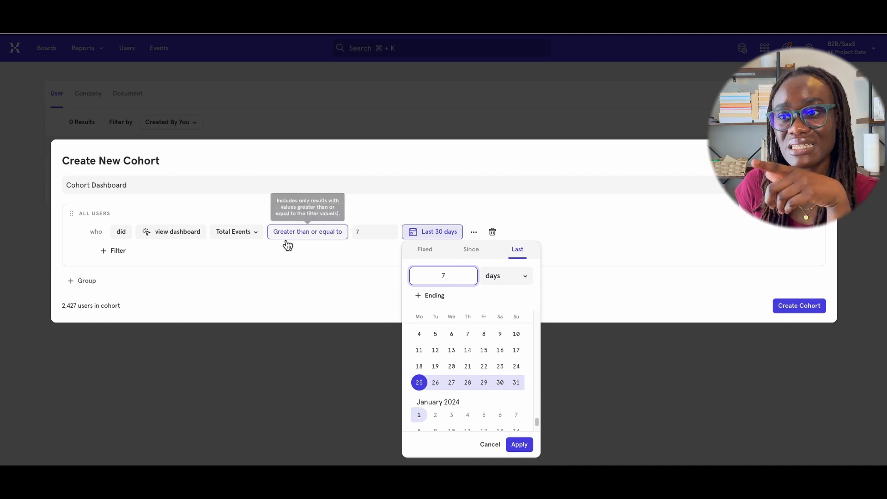
{"action": "left_click", "coordinate": [175, 236]}
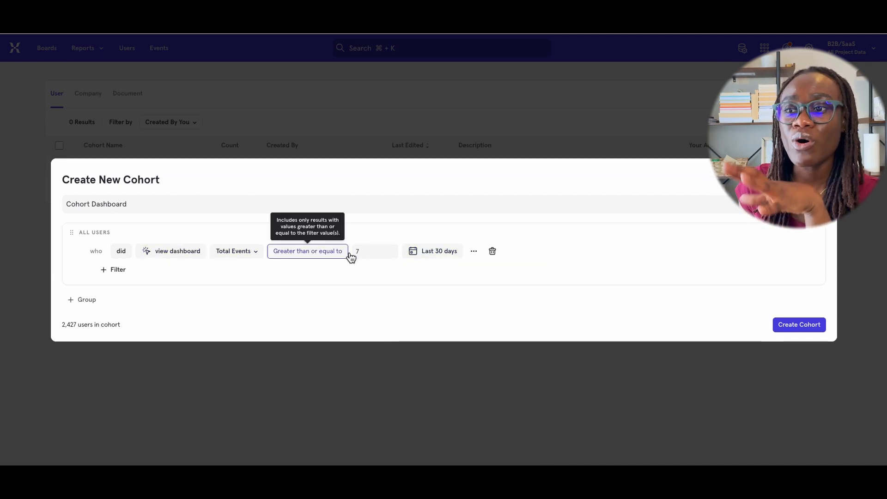
{"action": "left_click", "coordinate": [451, 258]}
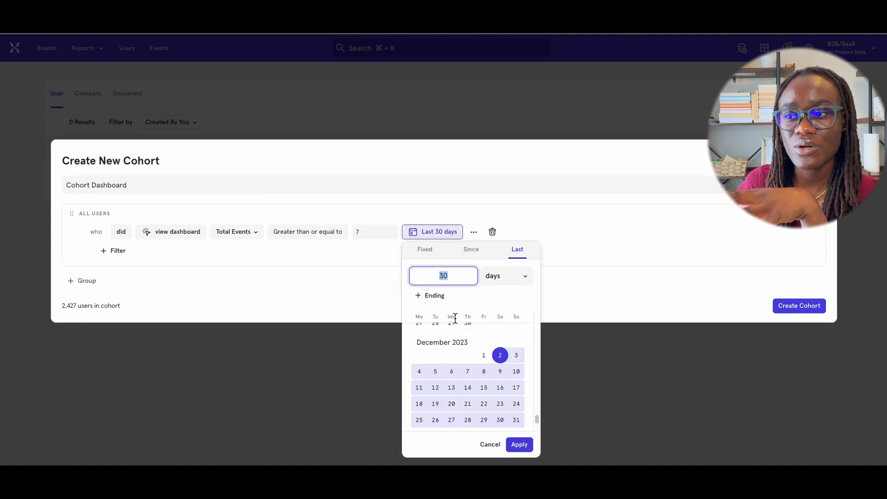
{"action": "type", "text": "7"}
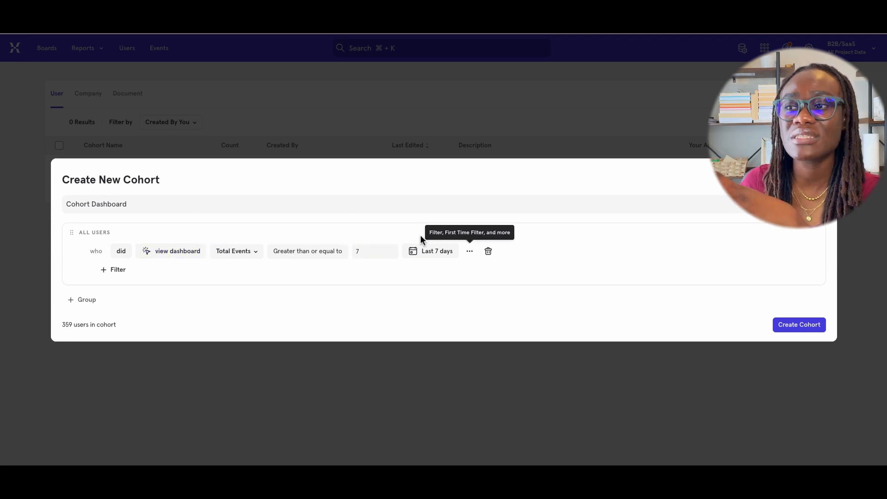
{"action": "left_click", "coordinate": [820, 324]}
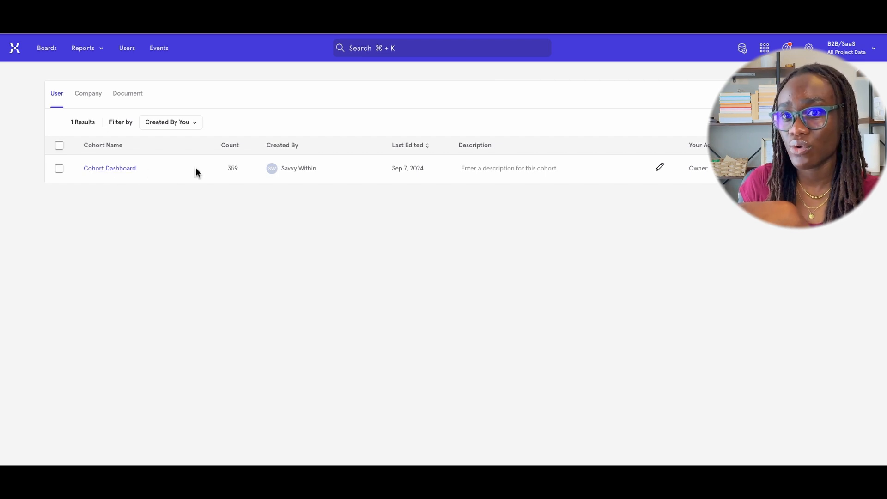
View the users belonging to the Cohort Dashboard cohort
{"action": "left_click", "coordinate": [110, 168]}
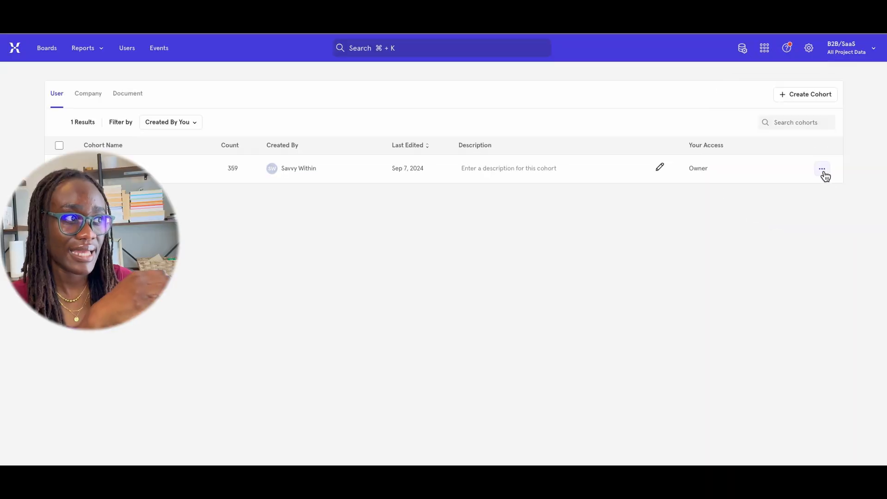
{"action": "left_click", "coordinate": [821, 168]}
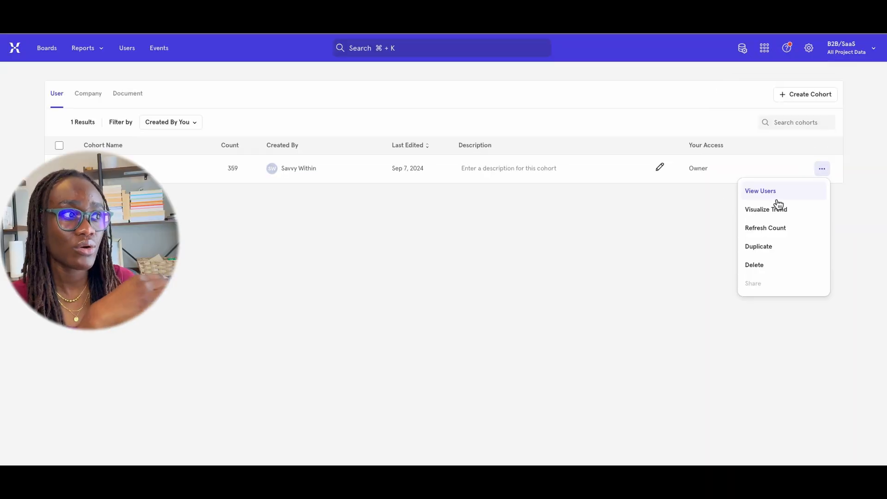
{"action": "left_click", "coordinate": [773, 191]}
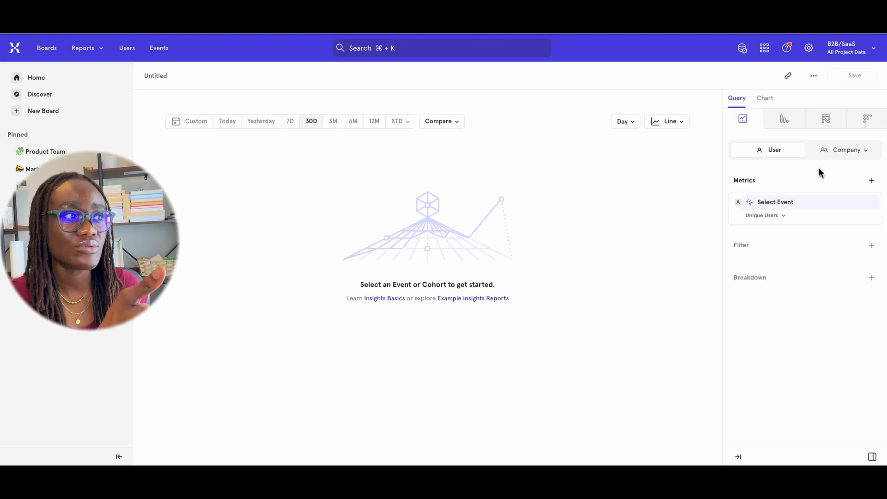
Chart the unique users of the view dashboard event over the last 7 days in an Insights report
{"action": "left_click", "coordinate": [804, 206]}
{"action": "type", "text": "das"}
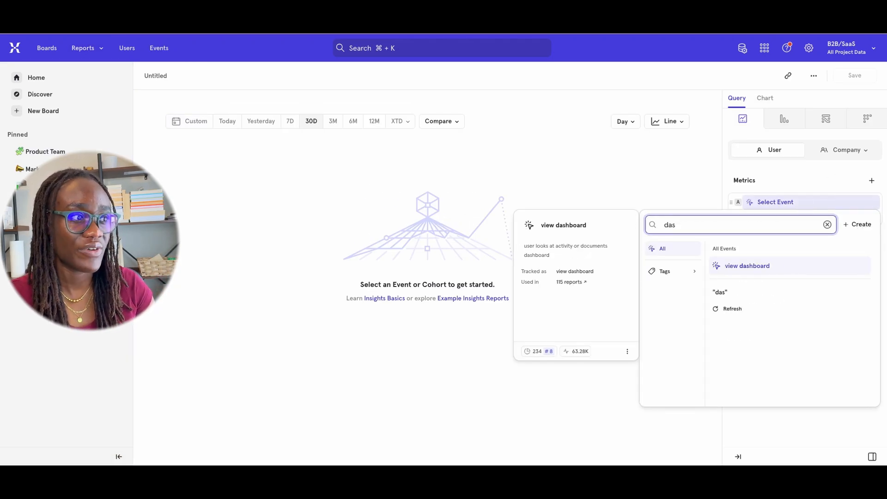
{"action": "left_click", "coordinate": [804, 266]}
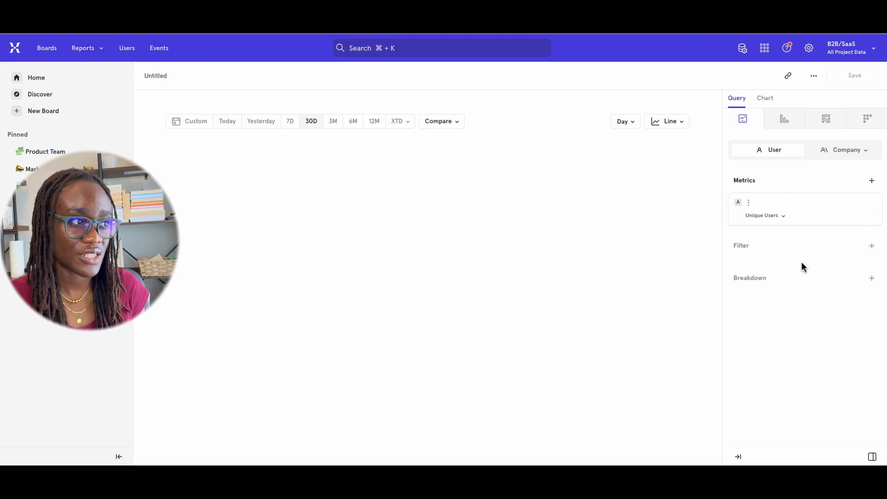
{"action": "left_click", "coordinate": [291, 123]}
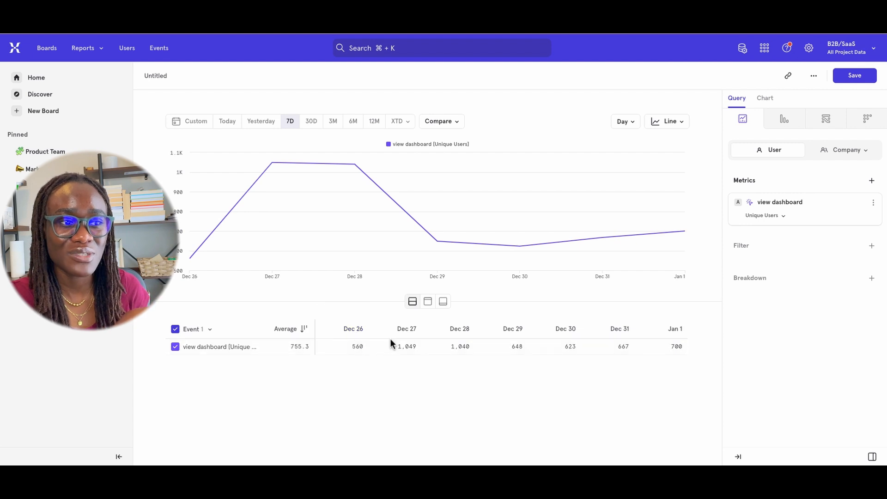
Examine the Dec 28 chart point and its drill-down options, and compare it with the Dec 26 table value
{"action": "mouse_move", "coordinate": [297, 156]}
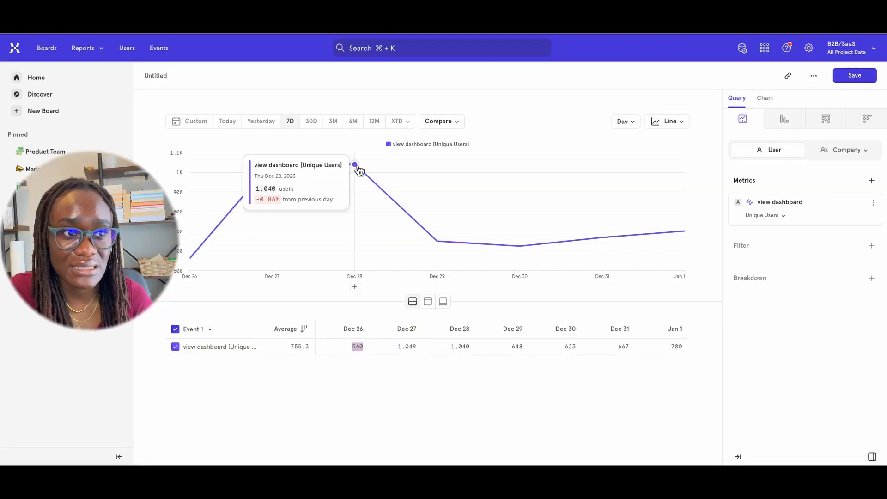
{"action": "left_click", "coordinate": [359, 171]}
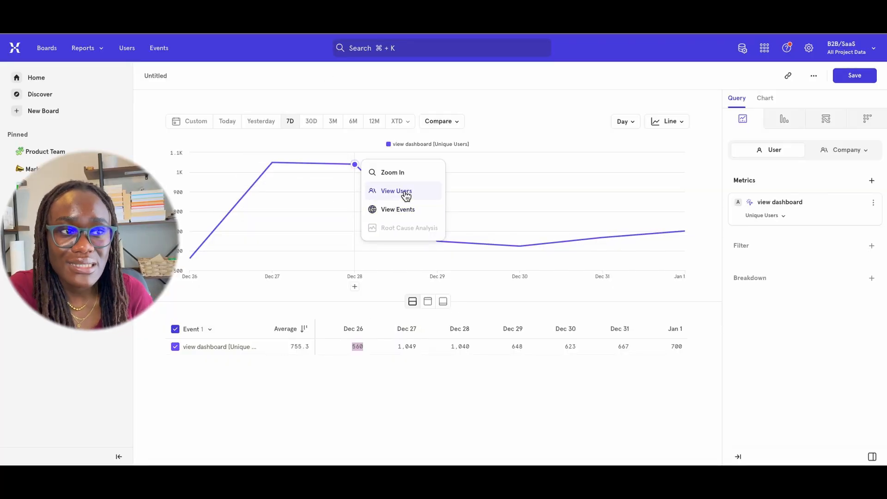
{"action": "left_click", "coordinate": [360, 346]}
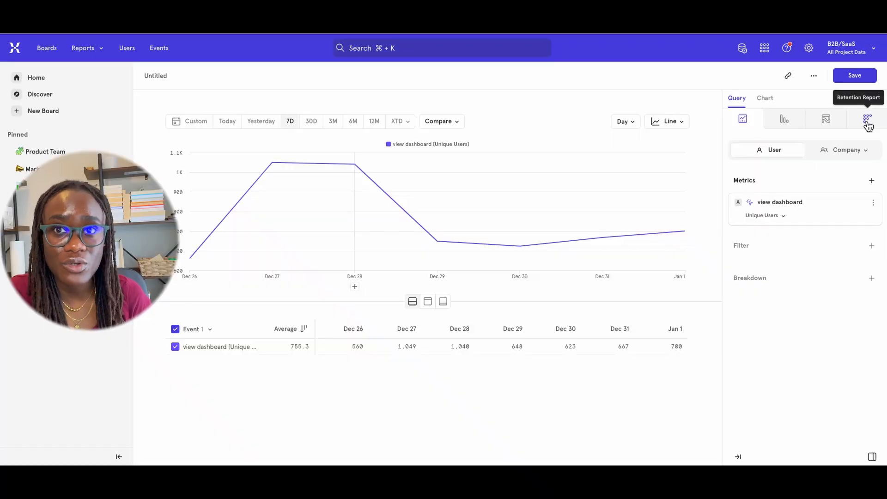
Switch the report to Retention and inspect its setup for the view dashboard event
{"action": "left_click", "coordinate": [865, 122]}
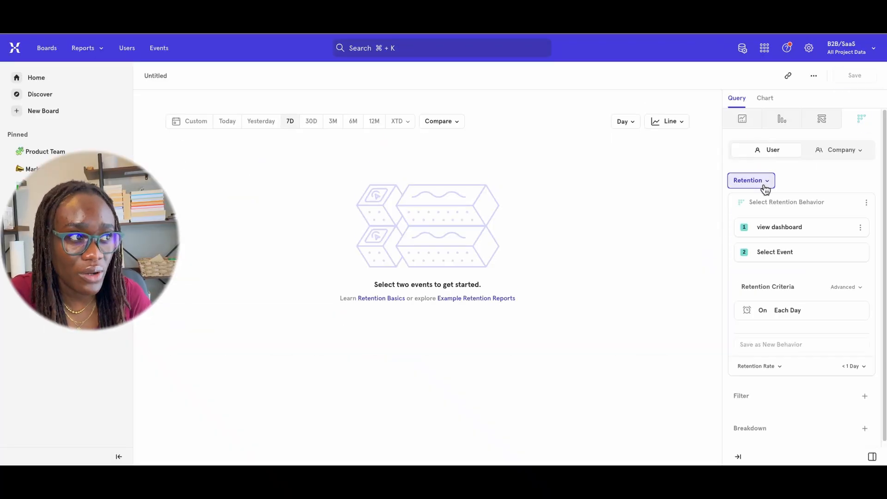
{"action": "left_click", "coordinate": [768, 224]}
{"action": "mouse_move", "coordinate": [791, 234]}
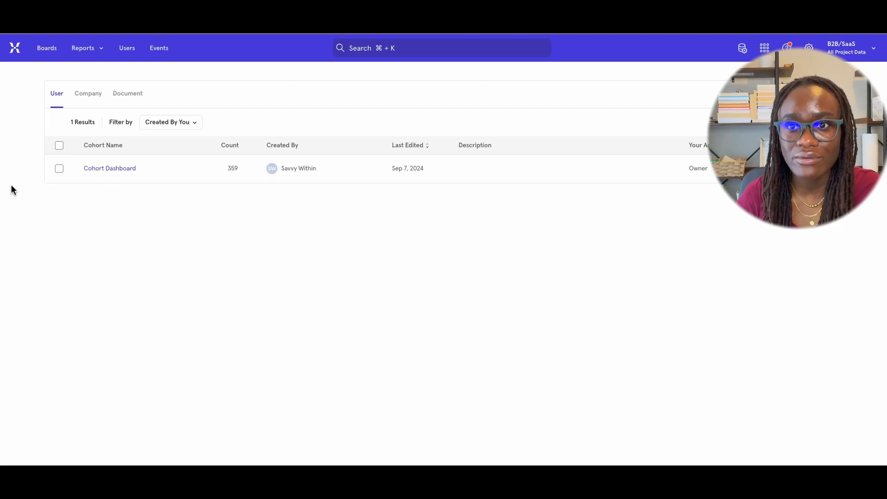
Open the Cohort Dashboard cohort, and set the new cohort's view dashboard threshold for Dec 1 to Dec 7, 2023 to 7
{"action": "left_click", "coordinate": [108, 175]}
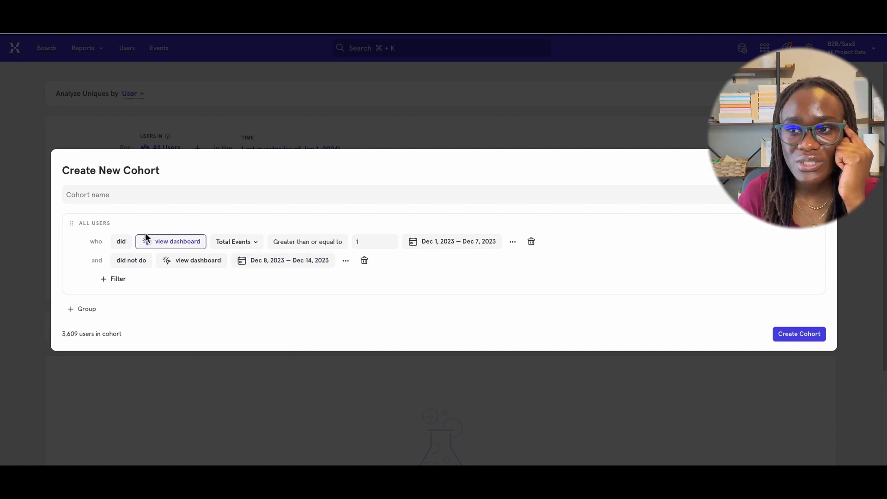
{"action": "left_click", "coordinate": [379, 242]}
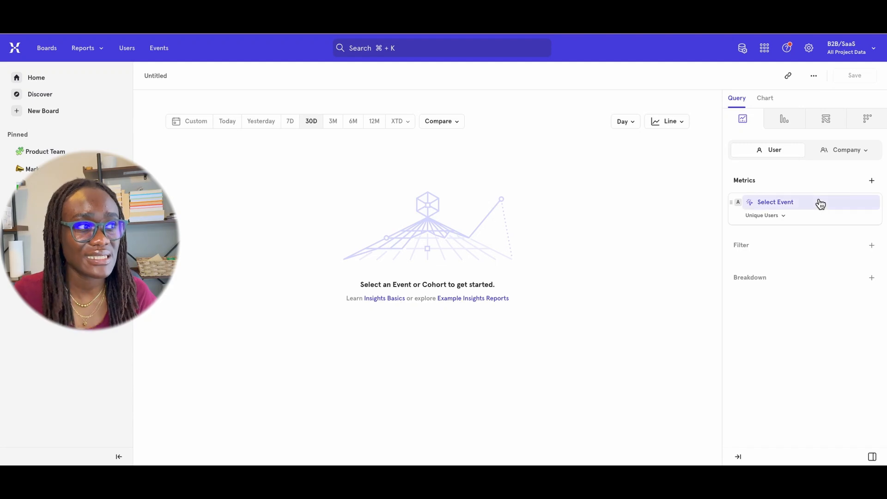
Build an Insights report on the view dashboard event over 30 days and change its chart type
{"action": "left_click", "coordinate": [820, 204]}
{"action": "type", "text": "view"}
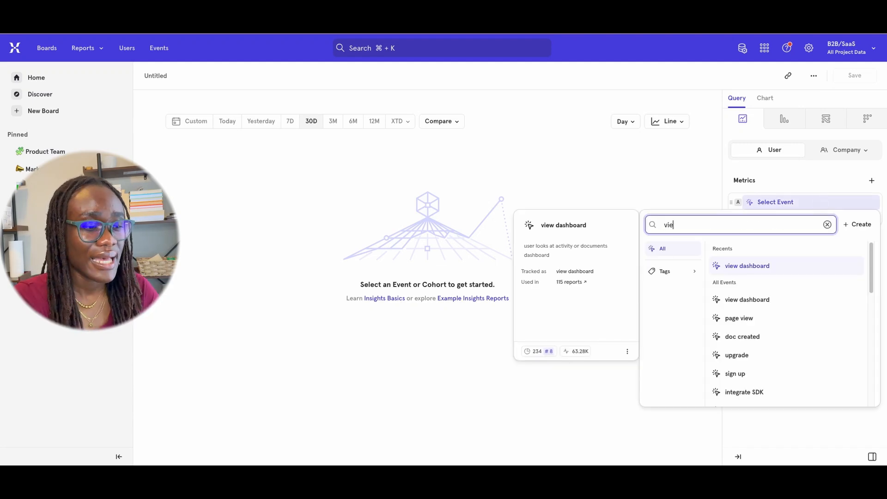
{"action": "left_click", "coordinate": [781, 272]}
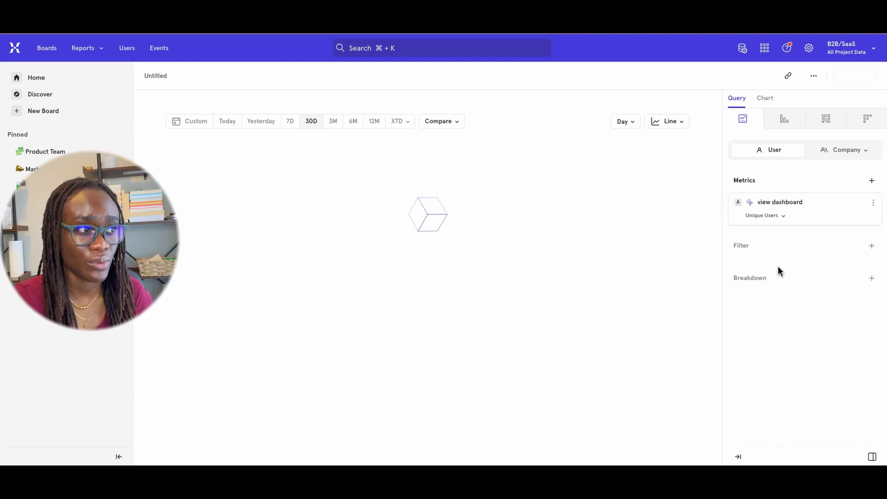
{"action": "left_click", "coordinate": [679, 121]}
{"action": "left_click", "coordinate": [673, 181]}
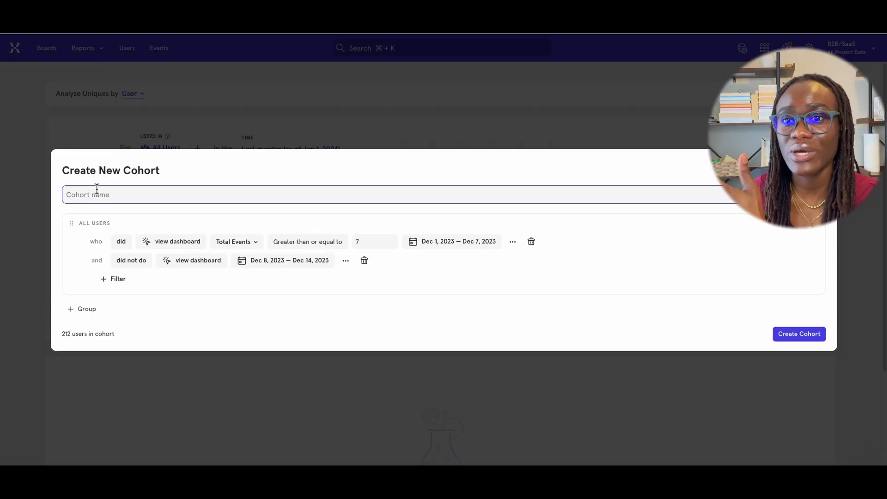
Name the new cohort Cohort Dashboard decline in Week of Dec 8 and create it
{"action": "left_click", "coordinate": [112, 197]}
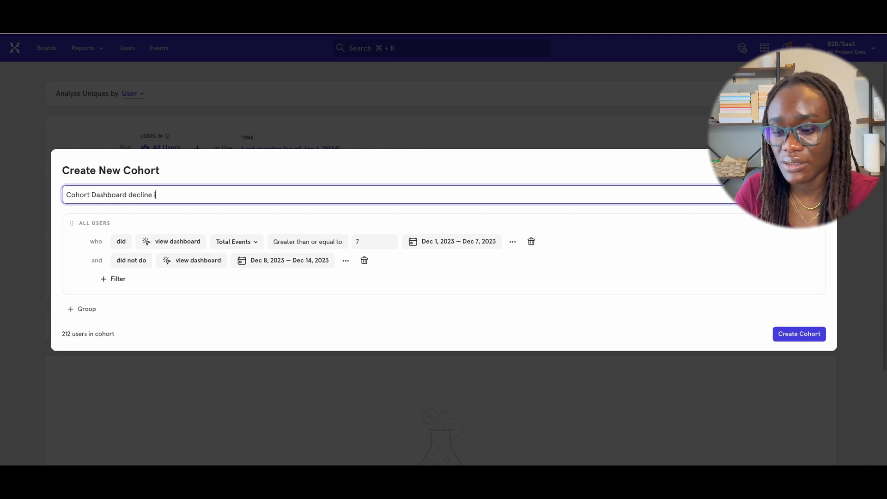
{"action": "type", "text": "Cohort Dashboard decline in Week of Dec 8"}
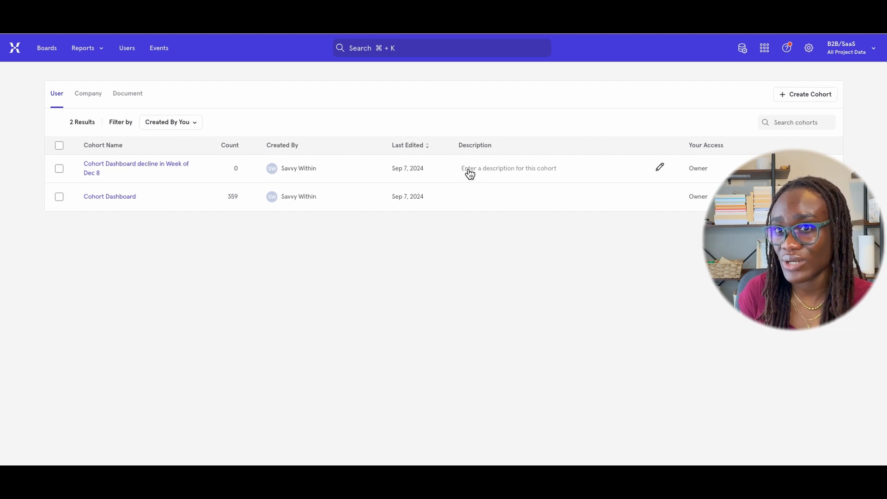
Check and re-save the Week of Dec 8 decline cohort's definition, and view the users in it
{"action": "left_click", "coordinate": [164, 171]}
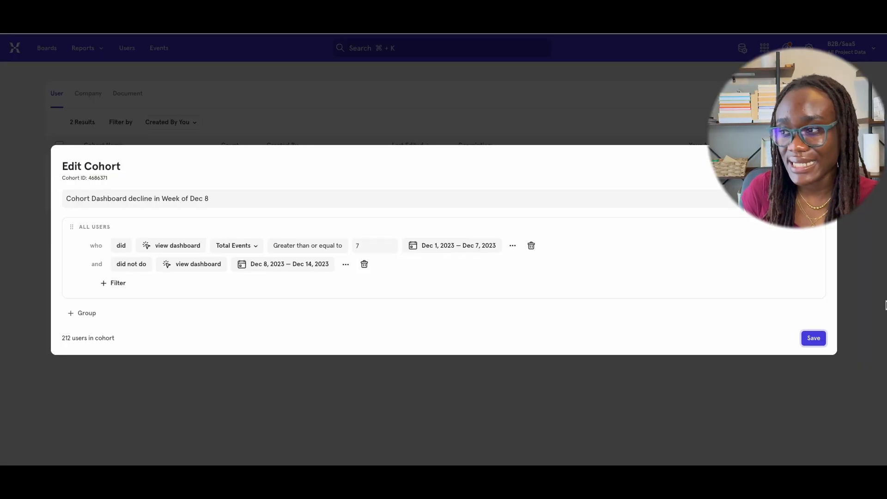
{"action": "left_click", "coordinate": [813, 337]}
{"action": "left_click", "coordinate": [822, 171]}
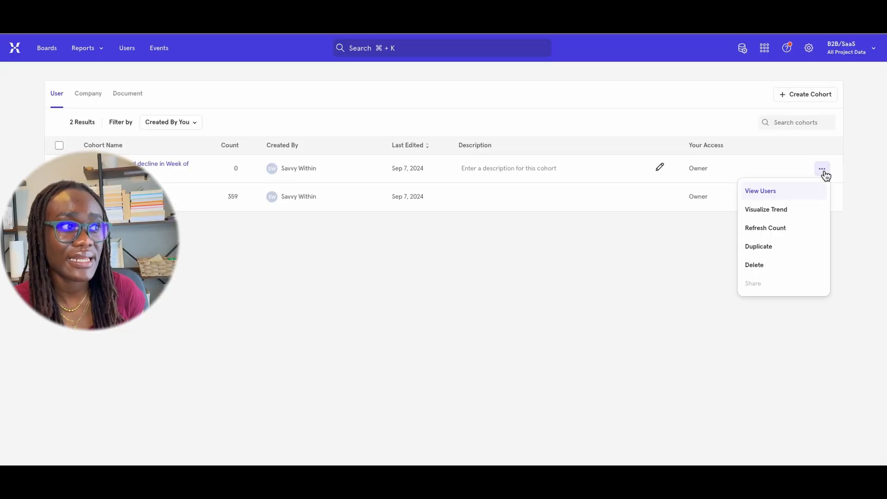
{"action": "left_click", "coordinate": [790, 191]}
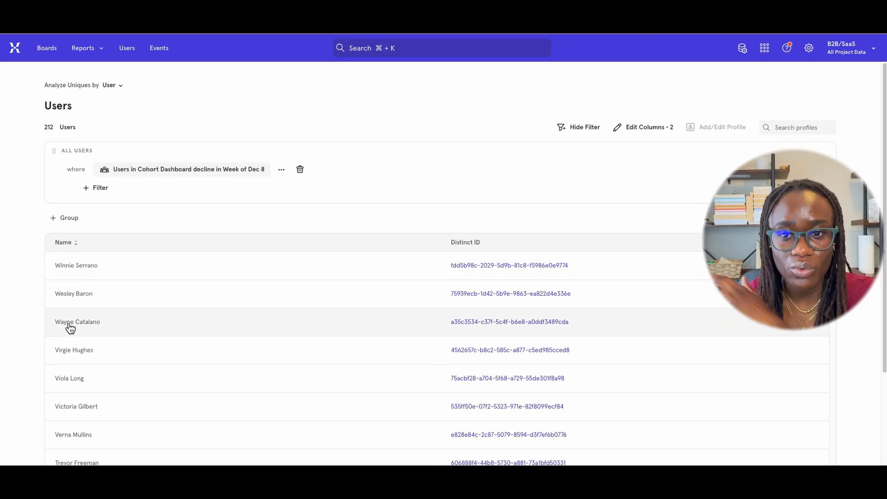
Examine the 30-day activity feed in the second listed user's profile, and return to the decline cohort's user list
{"action": "left_click", "coordinate": [90, 295]}
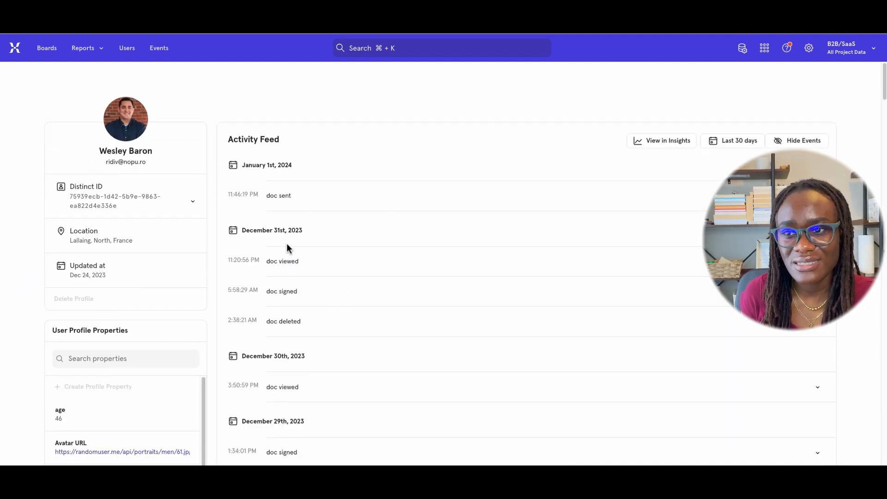
{"action": "scroll", "coordinate": [298, 399], "scroll_direction": "down", "scroll_amount": 2}
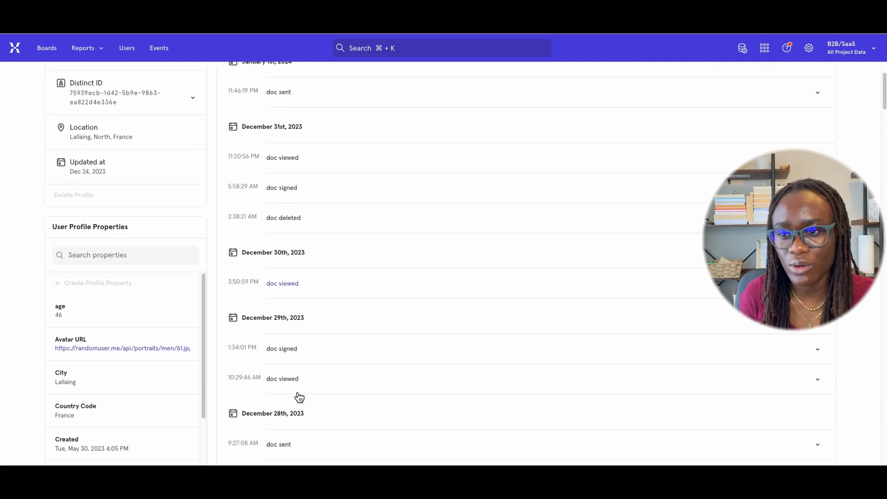
{"action": "scroll", "coordinate": [298, 398], "scroll_direction": "down", "scroll_amount": 1}
{"action": "scroll", "coordinate": [296, 406], "scroll_direction": "down", "scroll_amount": 15}
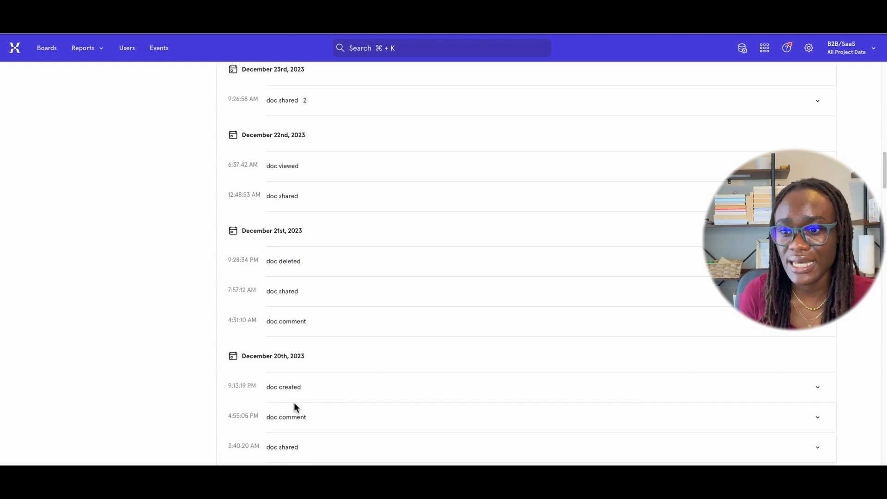
{"action": "scroll", "coordinate": [293, 407], "scroll_direction": "down", "scroll_amount": 5}
{"action": "scroll", "coordinate": [297, 409], "scroll_direction": "down", "scroll_amount": 10}
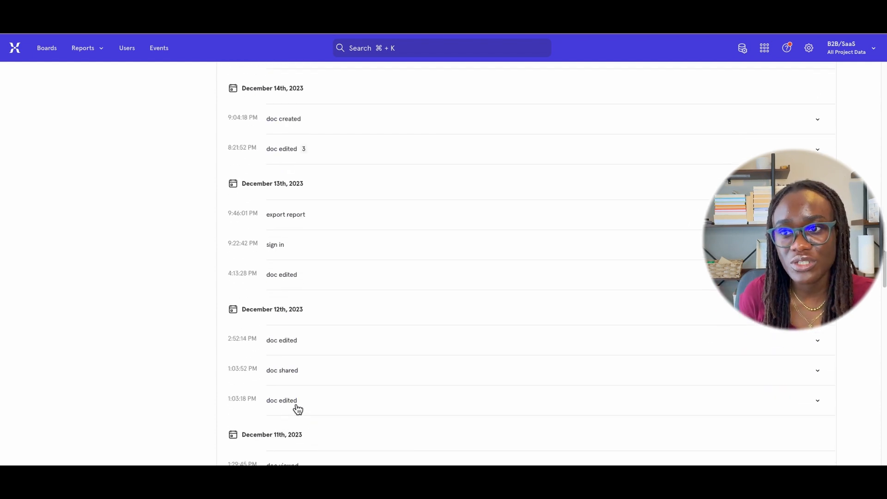
{"action": "scroll", "coordinate": [297, 409], "scroll_direction": "up", "scroll_amount": 20}
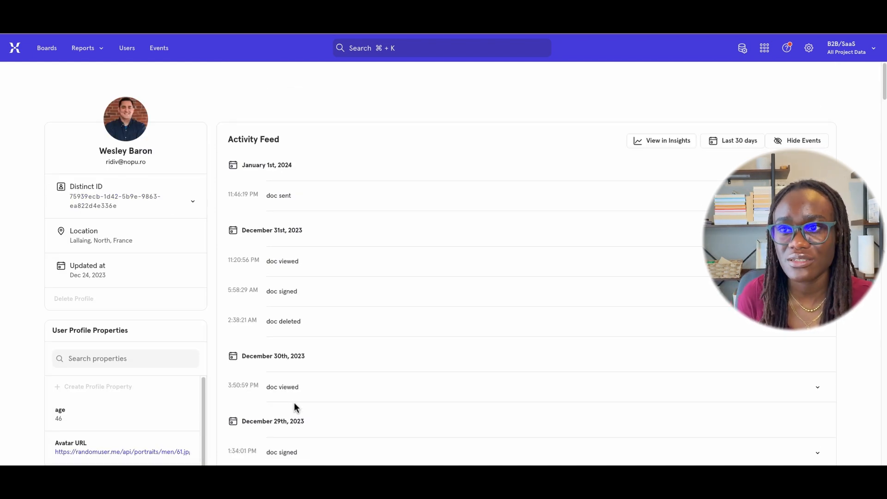
{"action": "left_click", "coordinate": [17, 18]}
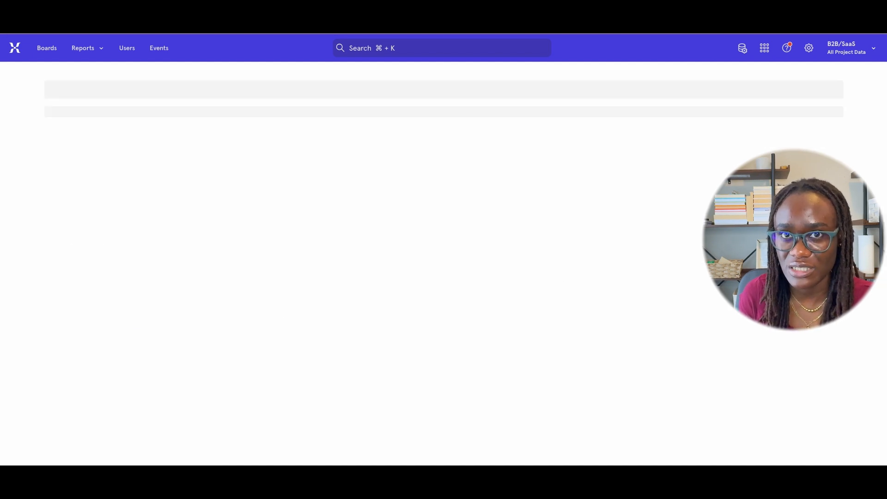
Add the deparment and user role columns to the decline cohort's user list
{"action": "scroll", "coordinate": [131, 363], "scroll_direction": "down", "scroll_amount": 4}
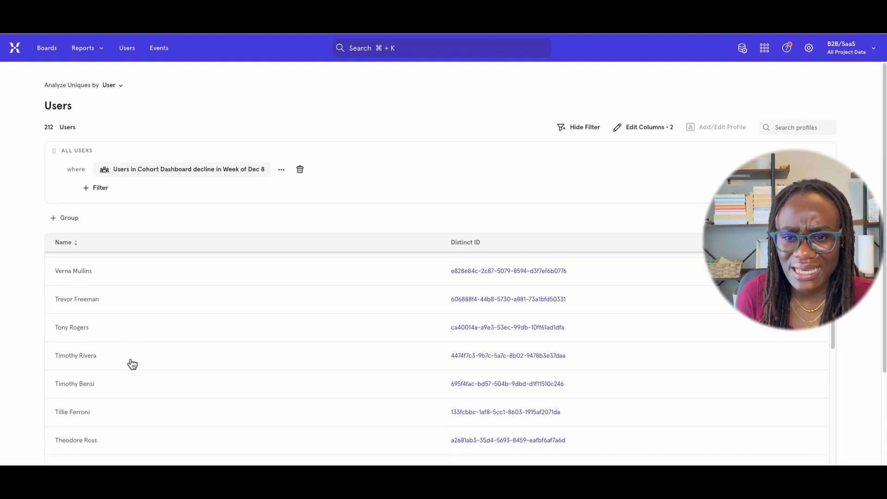
{"action": "scroll", "coordinate": [132, 364], "scroll_direction": "up", "scroll_amount": 4}
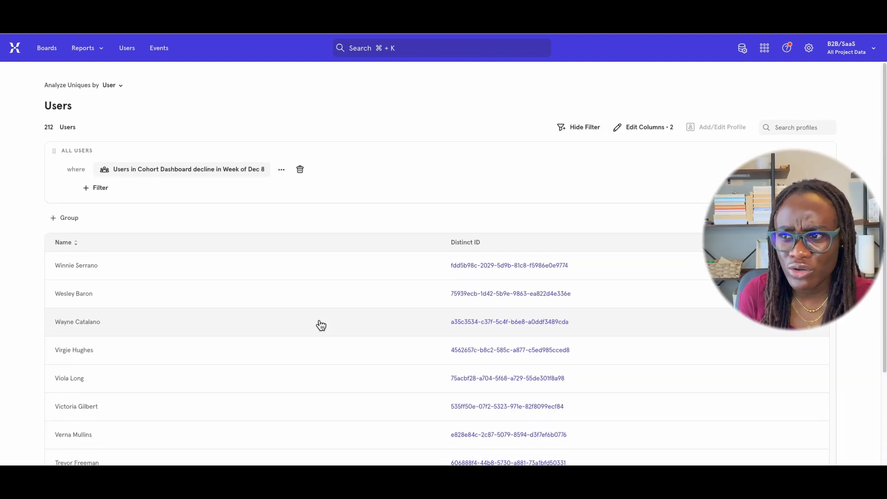
{"action": "left_click", "coordinate": [638, 135]}
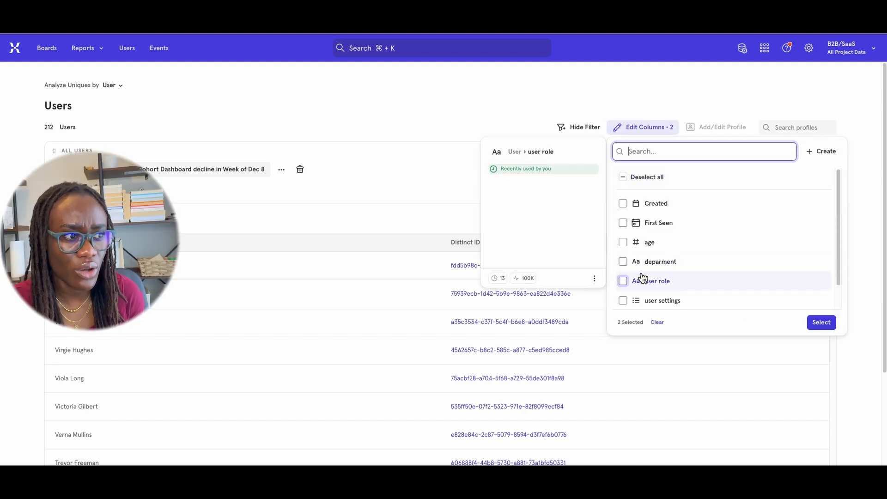
{"action": "left_click", "coordinate": [624, 262]}
{"action": "left_click", "coordinate": [623, 281]}
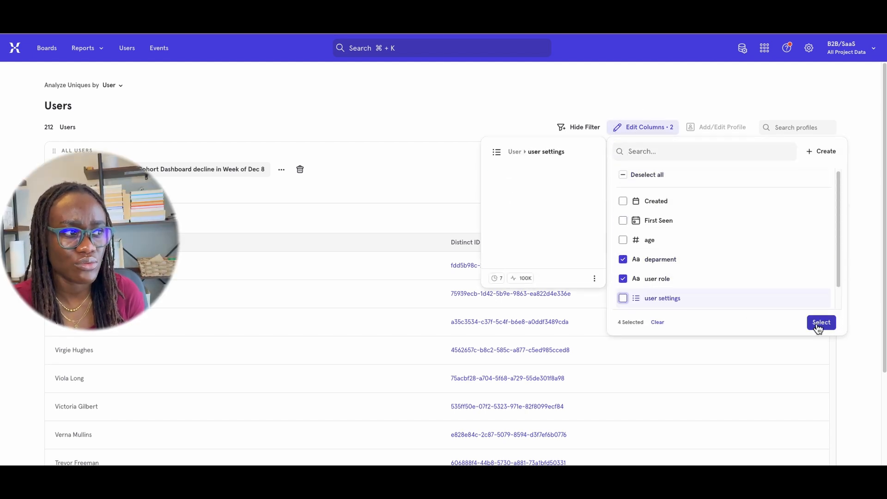
{"action": "left_click", "coordinate": [817, 324]}
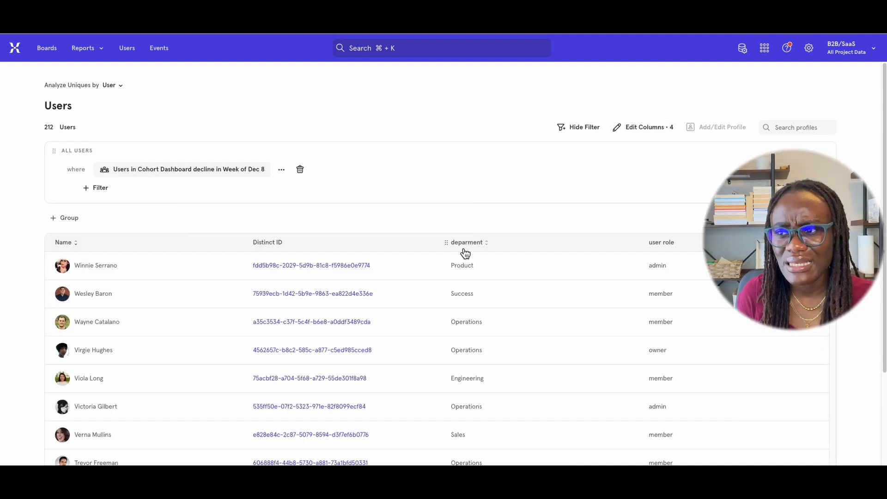